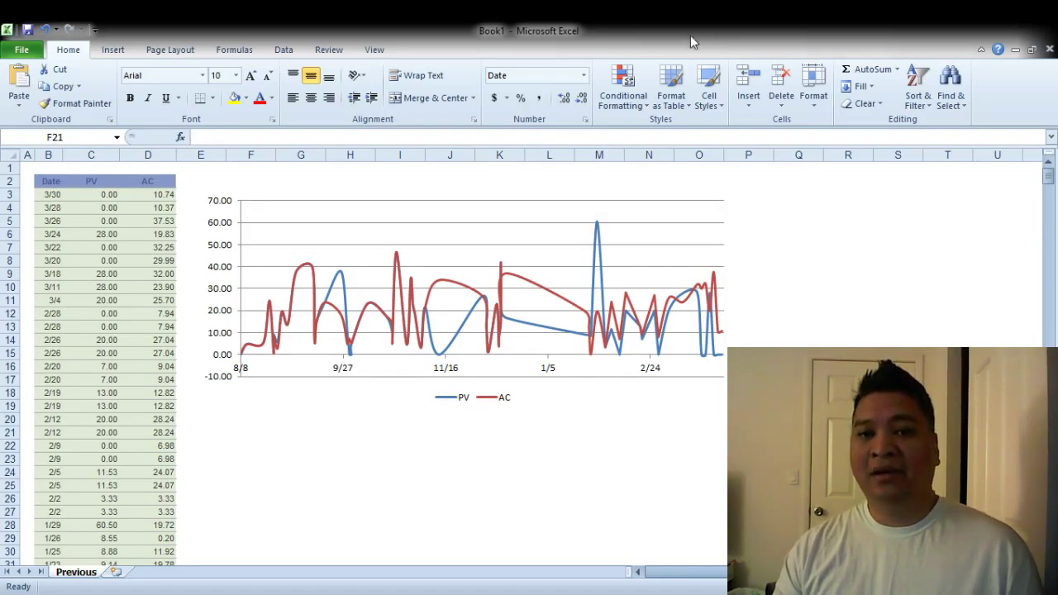
Examine the PV and AC values in the data table beside the chart
{"action": "left_click", "coordinate": [708, 186]}
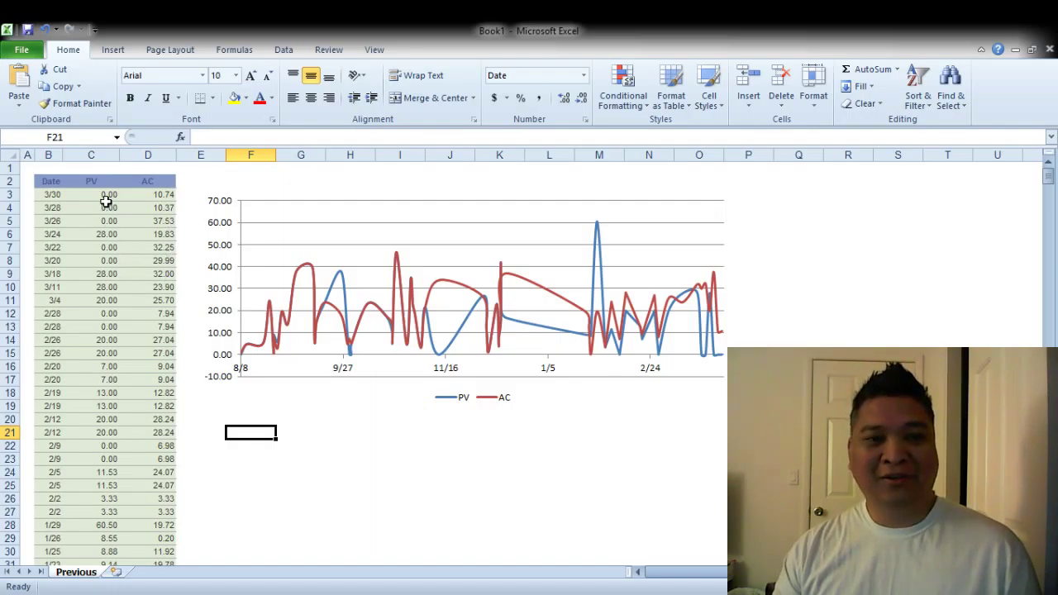
{"action": "left_click_drag", "start_coordinate": [107, 197], "coordinate": [100, 523]}
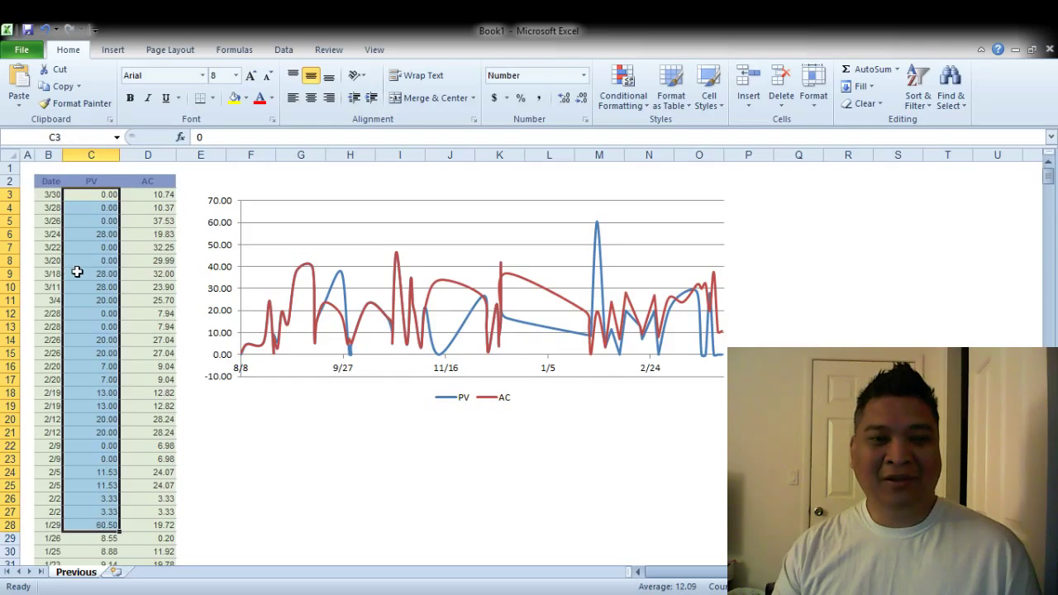
{"action": "left_click", "coordinate": [78, 272]}
{"action": "left_click", "coordinate": [82, 247]}
{"action": "left_click", "coordinate": [85, 223]}
{"action": "left_click", "coordinate": [89, 204]}
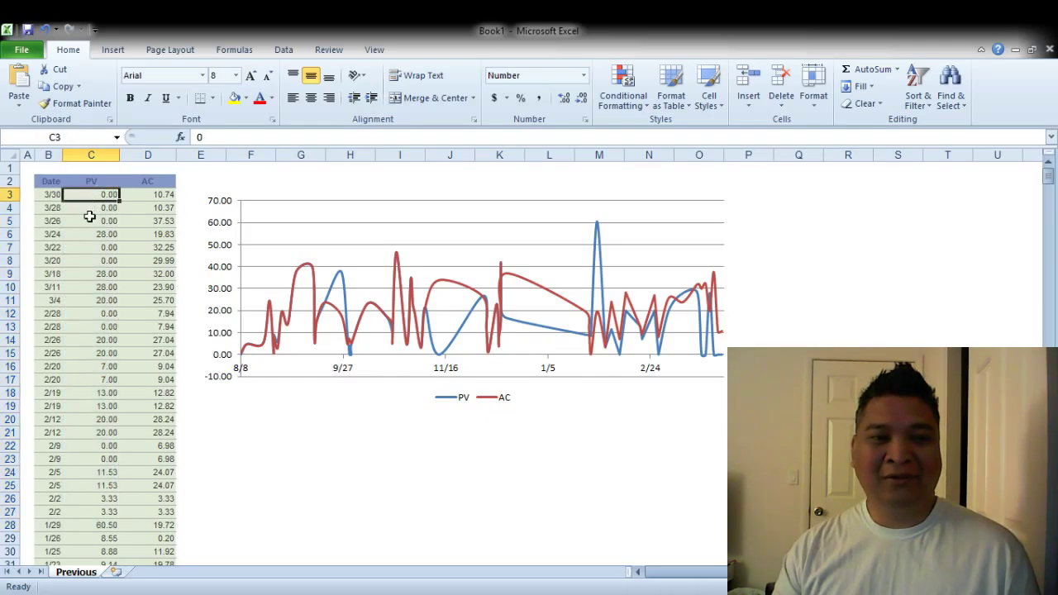
{"action": "left_click", "coordinate": [88, 218]}
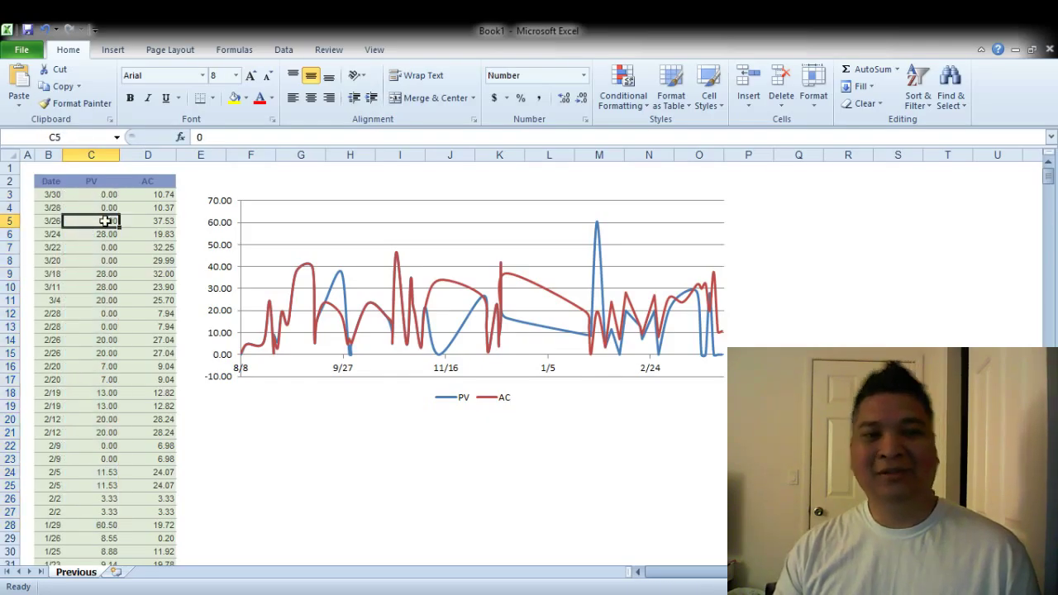
{"action": "left_click", "coordinate": [149, 181]}
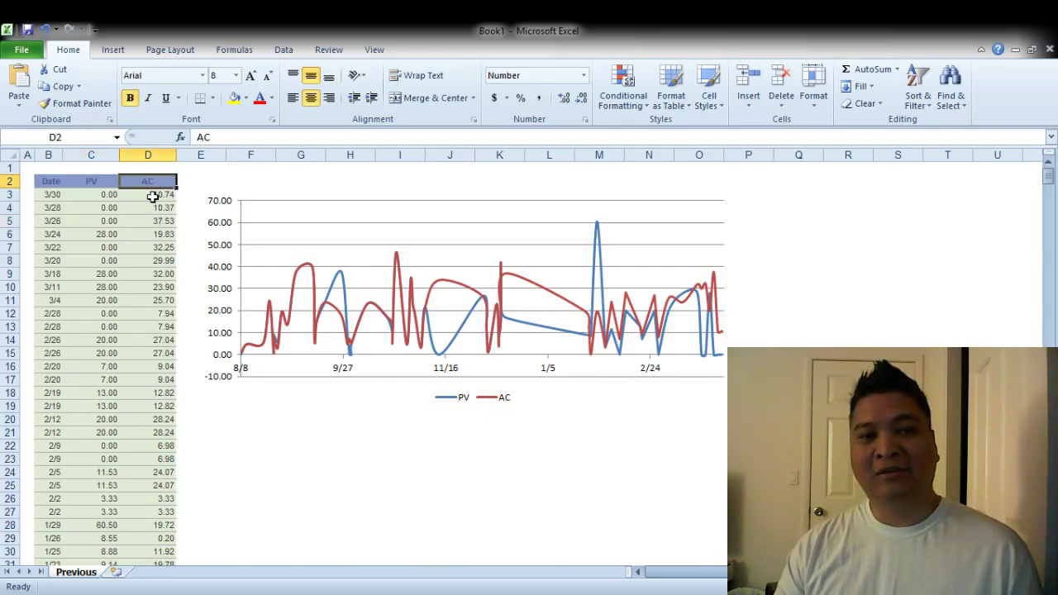
{"action": "left_click_drag", "start_coordinate": [151, 196], "coordinate": [154, 286]}
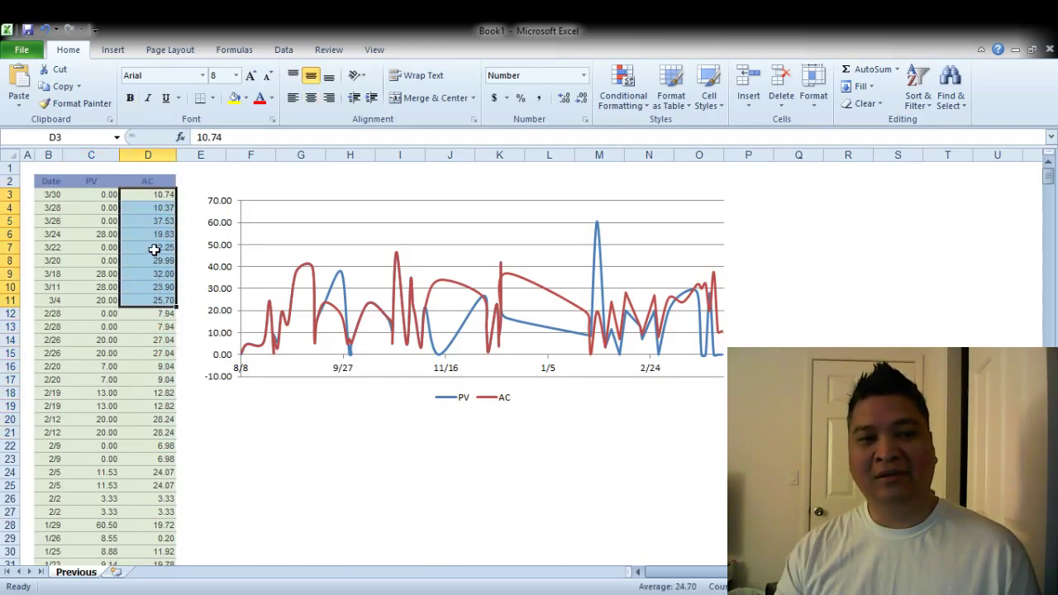
{"action": "left_click", "coordinate": [154, 236]}
{"action": "left_click", "coordinate": [148, 274]}
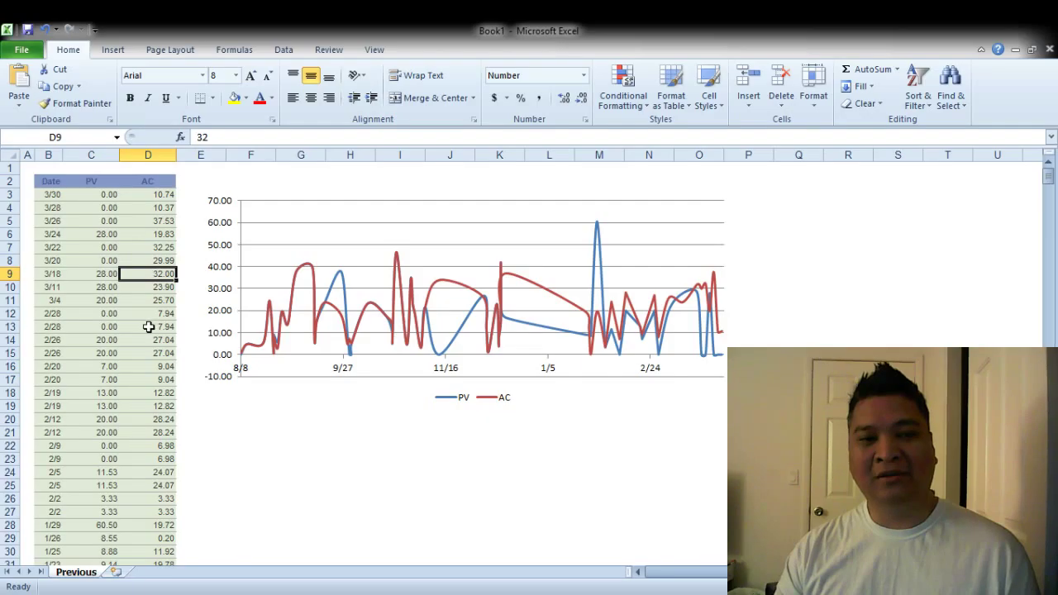
{"action": "left_click", "coordinate": [142, 285]}
{"action": "left_click", "coordinate": [142, 276]}
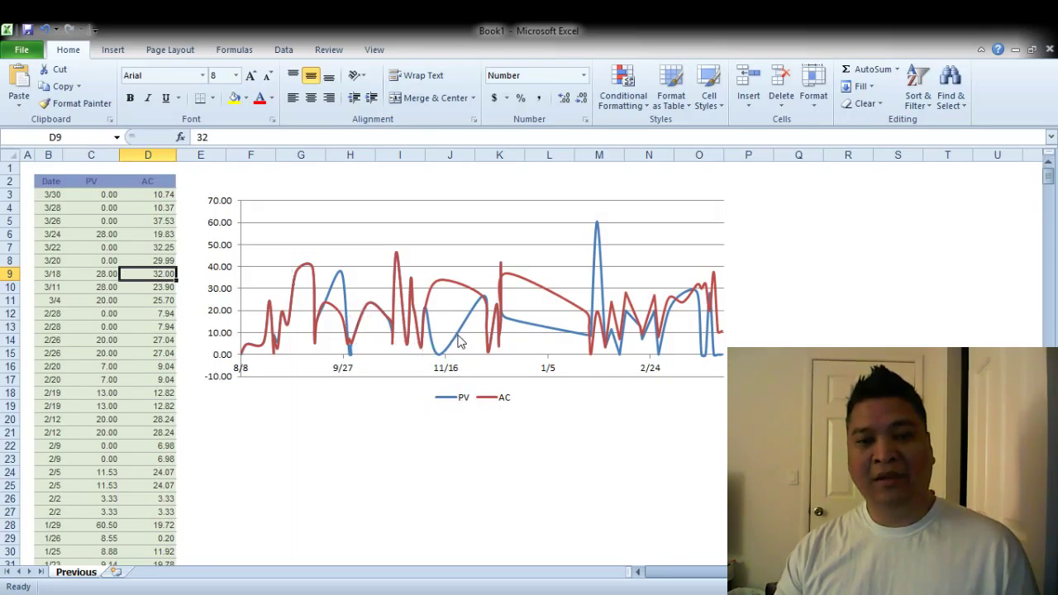
Add a linear trendline to the AC series in the chart
{"action": "left_click", "coordinate": [463, 290]}
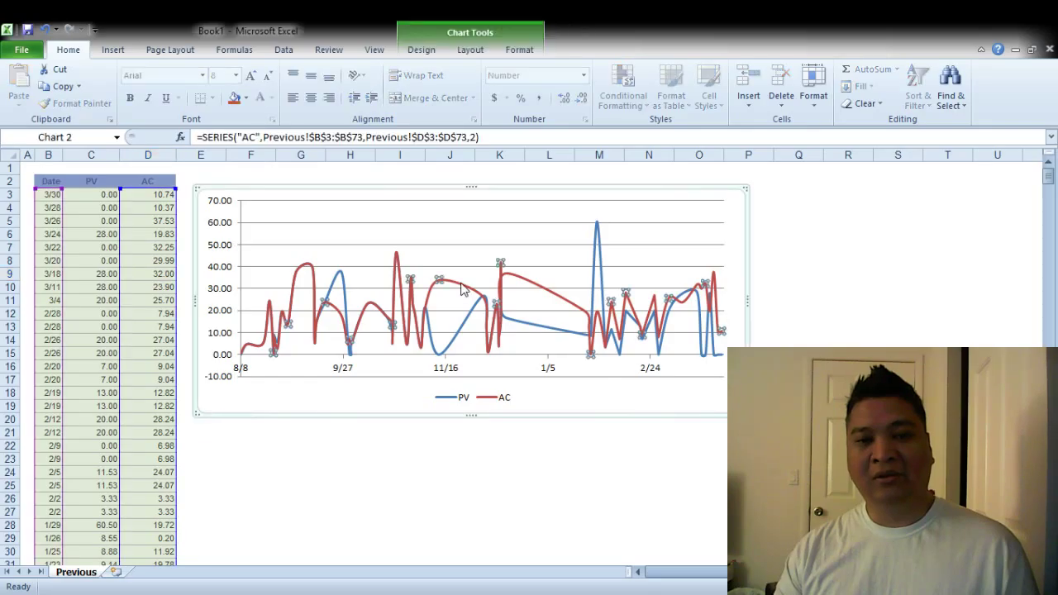
{"action": "left_click", "coordinate": [400, 498]}
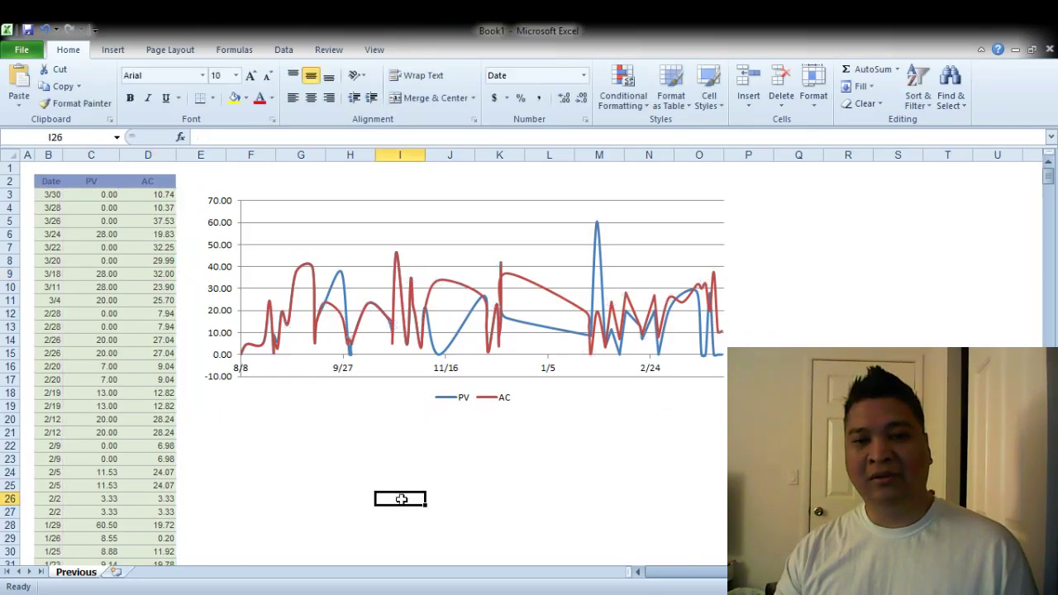
{"action": "left_click", "coordinate": [537, 285]}
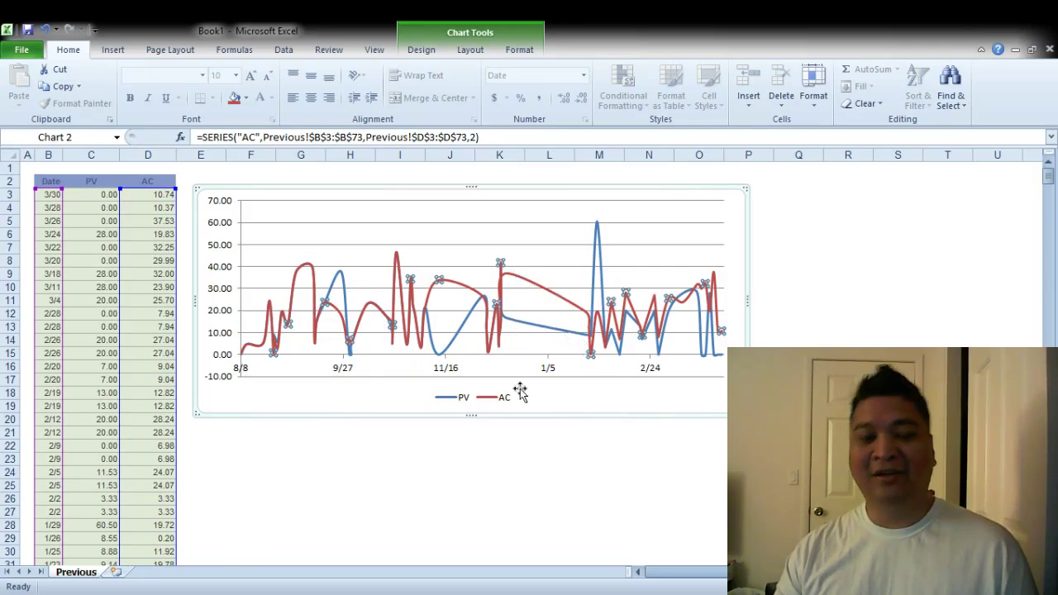
{"action": "left_click", "coordinate": [798, 366]}
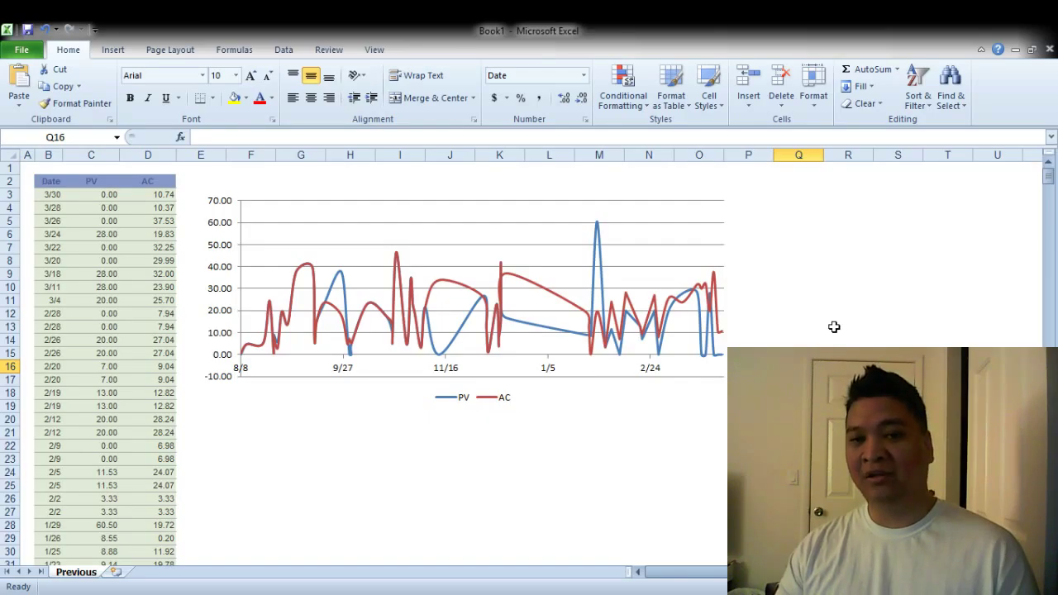
{"action": "left_click", "coordinate": [570, 304]}
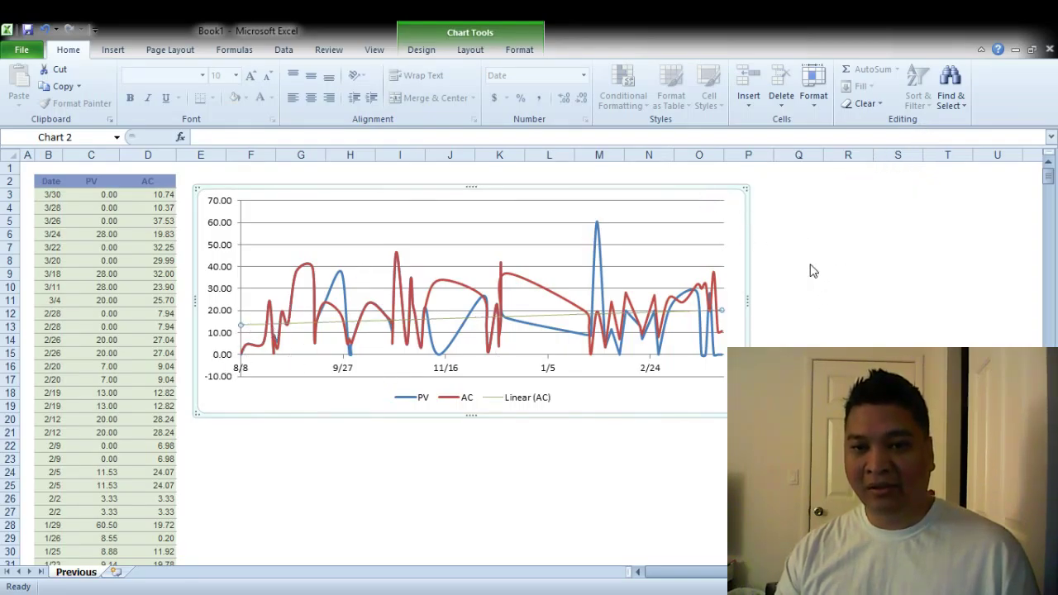
Format the AC trendline as a thicker, dotted orange line
{"action": "left_click", "coordinate": [895, 294]}
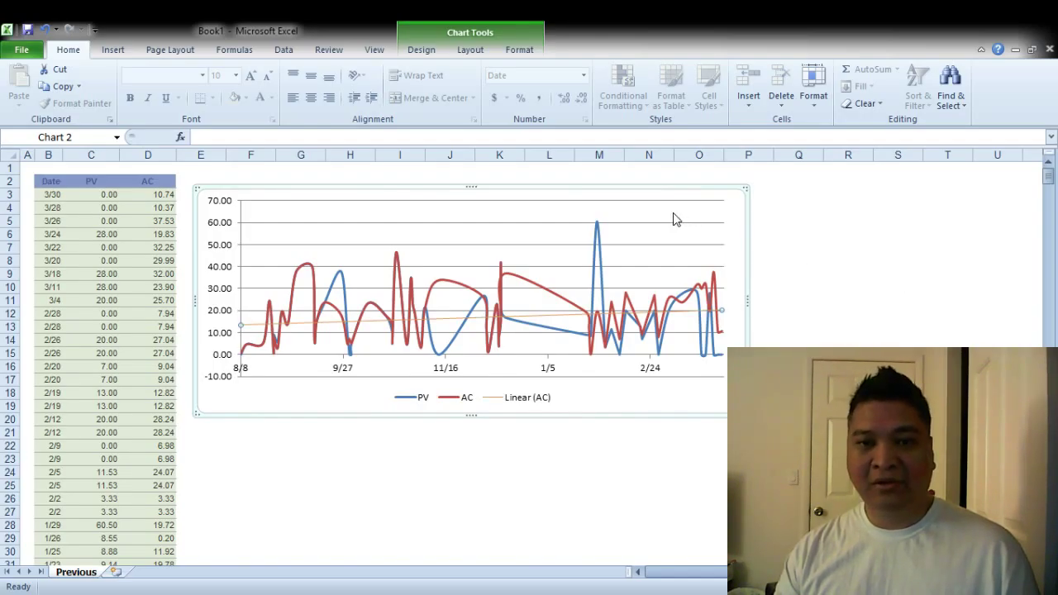
{"action": "left_click", "coordinate": [844, 197]}
{"action": "left_click", "coordinate": [844, 196]}
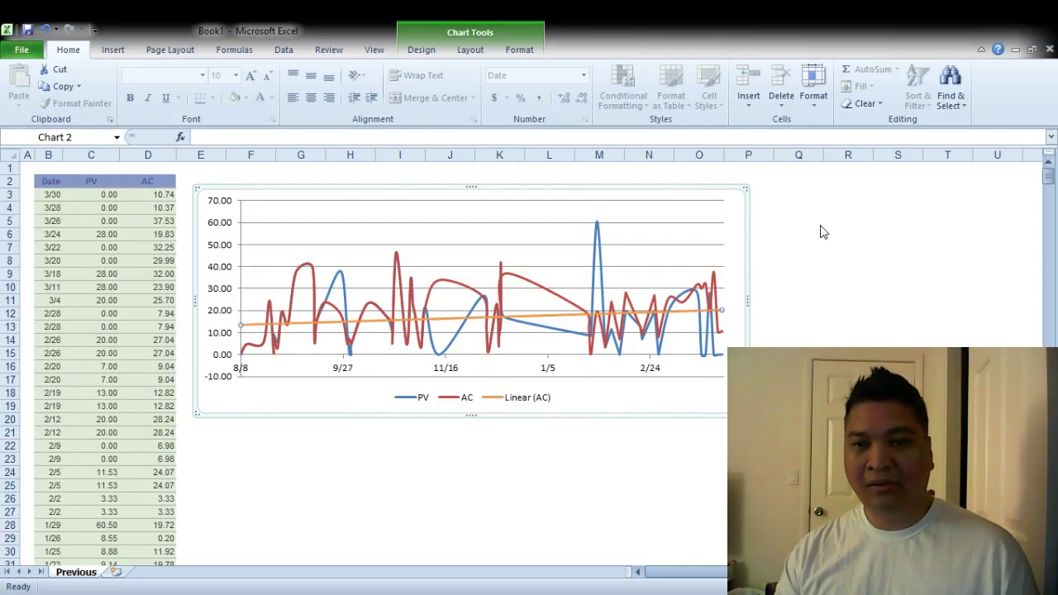
{"action": "left_click", "coordinate": [840, 272]}
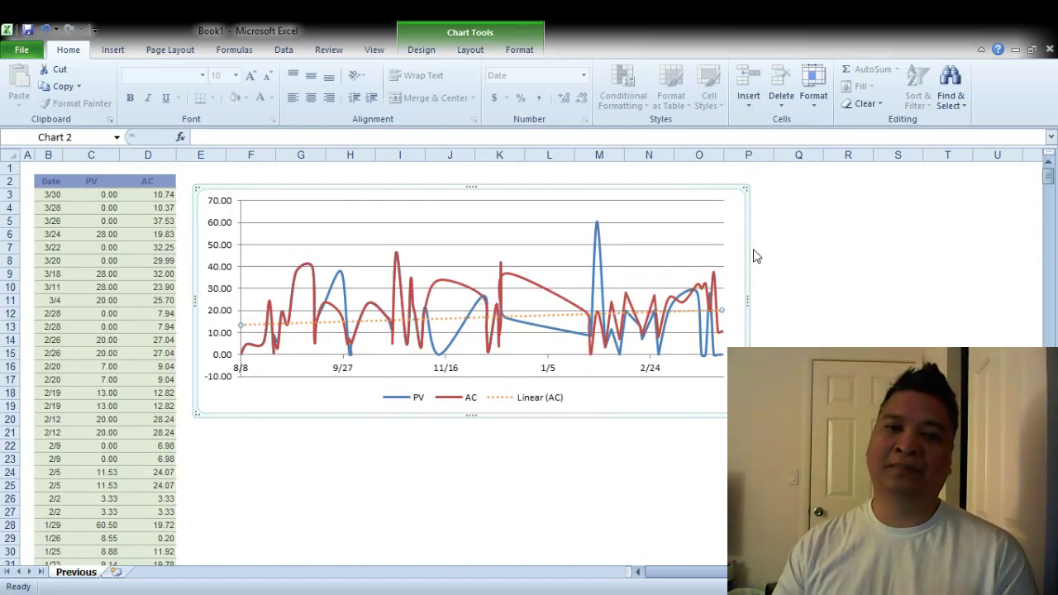
Try the exponential, logarithmic, polynomial, power and moving average types on the AC trendline
{"action": "left_click", "coordinate": [793, 173]}
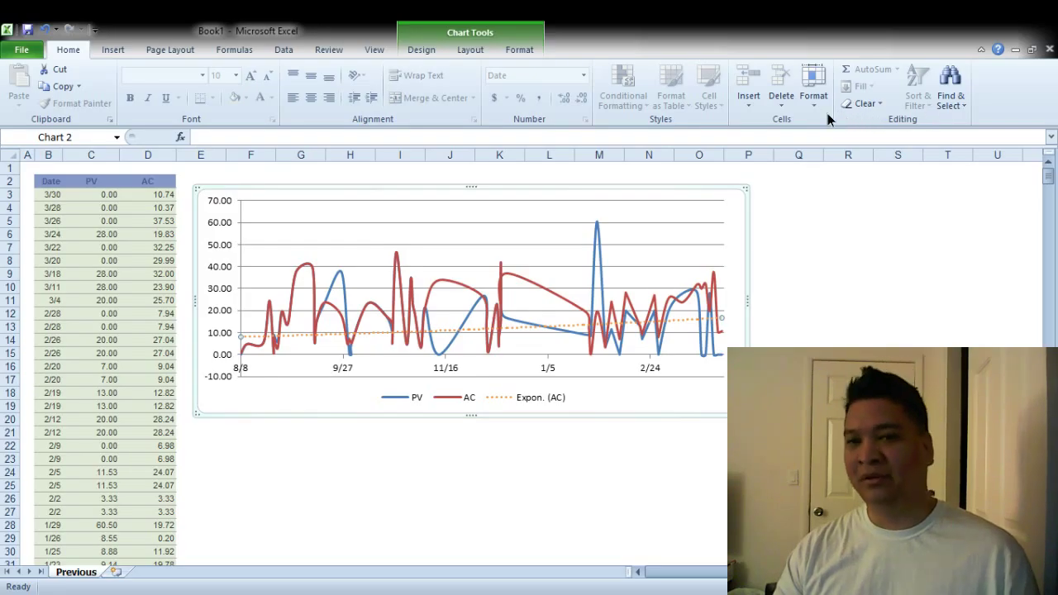
{"action": "left_click", "coordinate": [787, 243]}
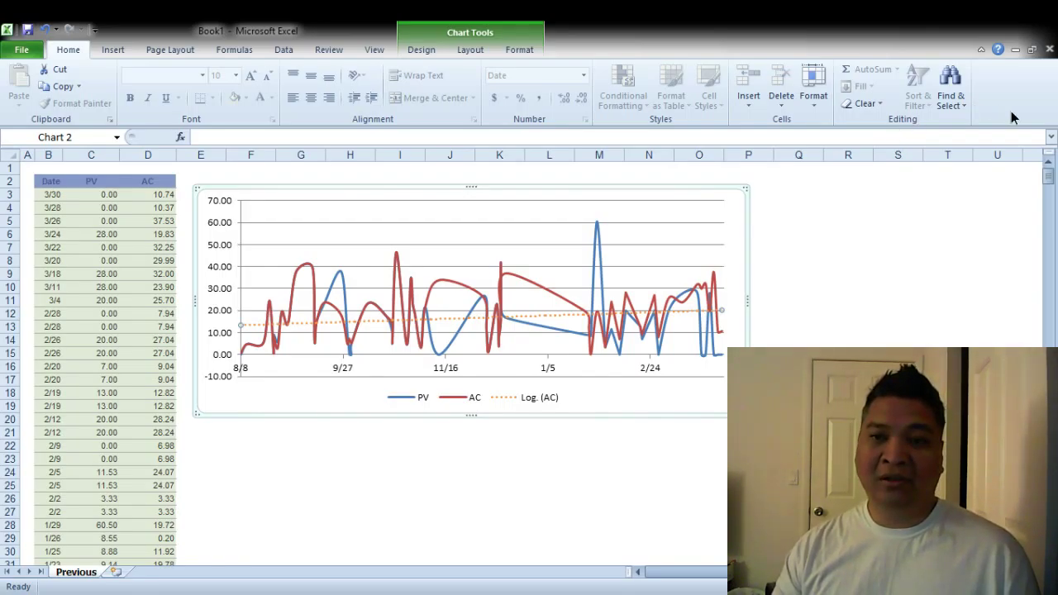
{"action": "left_click", "coordinate": [760, 253]}
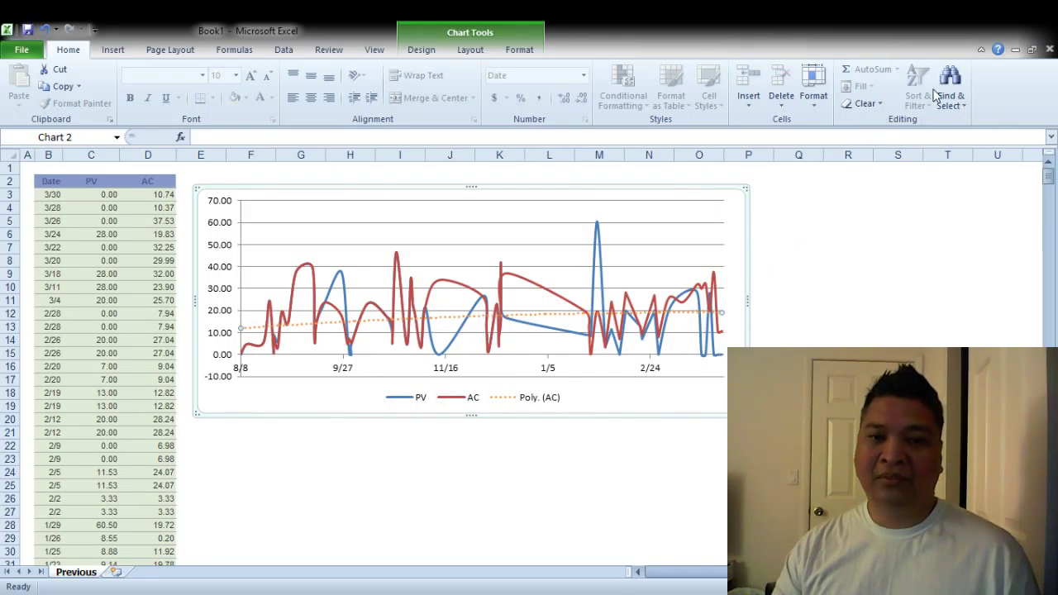
{"action": "left_click", "coordinate": [834, 247]}
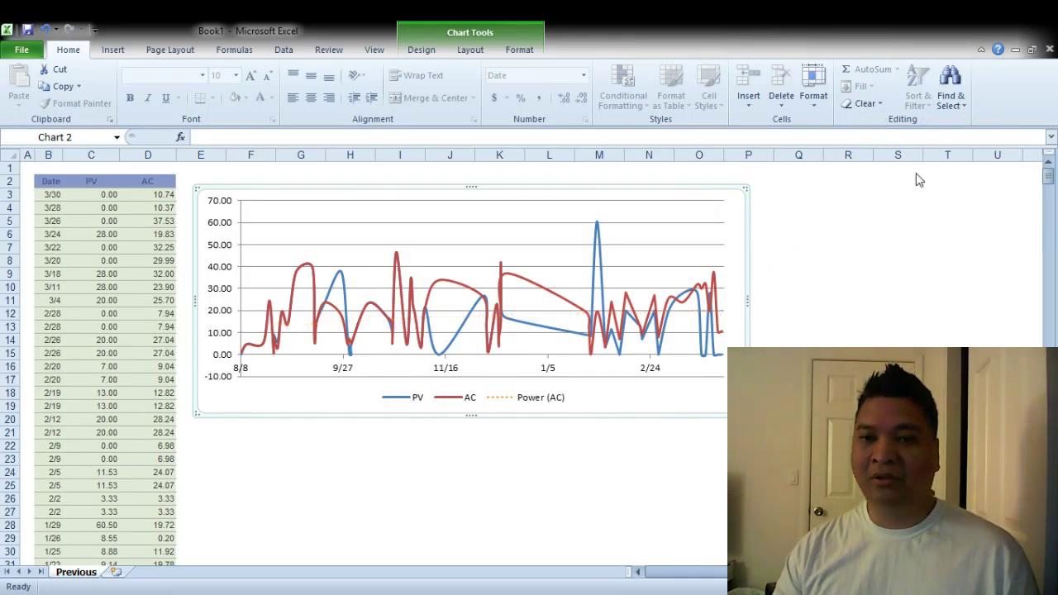
{"action": "left_click", "coordinate": [839, 281]}
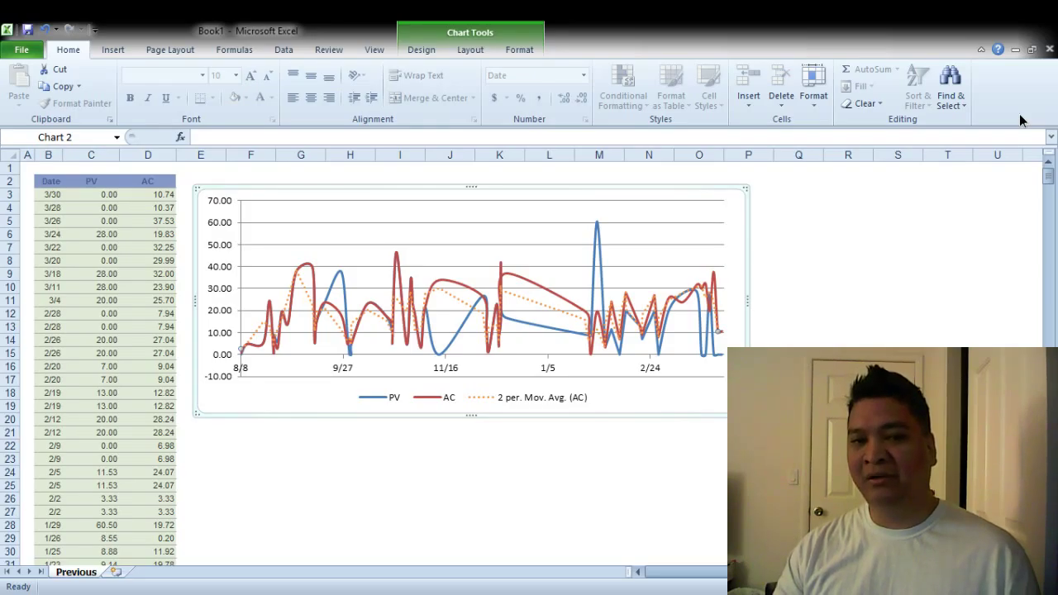
{"action": "left_click", "coordinate": [736, 239]}
{"action": "left_click", "coordinate": [736, 209]}
{"action": "left_click", "coordinate": [736, 245]}
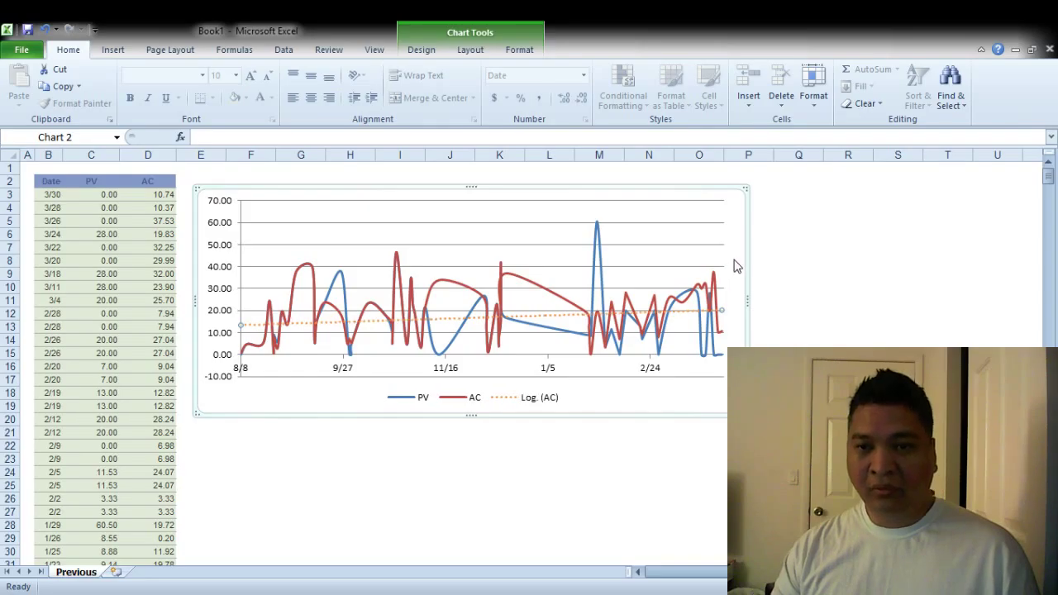
{"action": "left_click", "coordinate": [735, 267]}
{"action": "left_click", "coordinate": [738, 302]}
{"action": "left_click", "coordinate": [735, 327]}
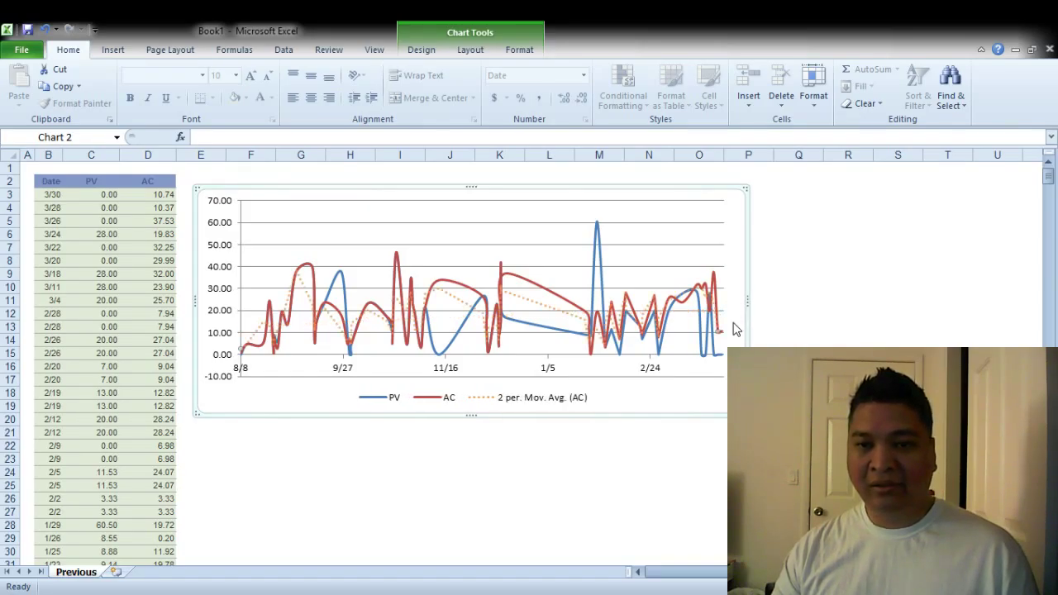
Try moving average periods from 4 to 7 on the AC trendline
{"action": "left_click", "coordinate": [887, 313]}
{"action": "left_click", "coordinate": [887, 313]}
{"action": "left_click", "coordinate": [887, 314]}
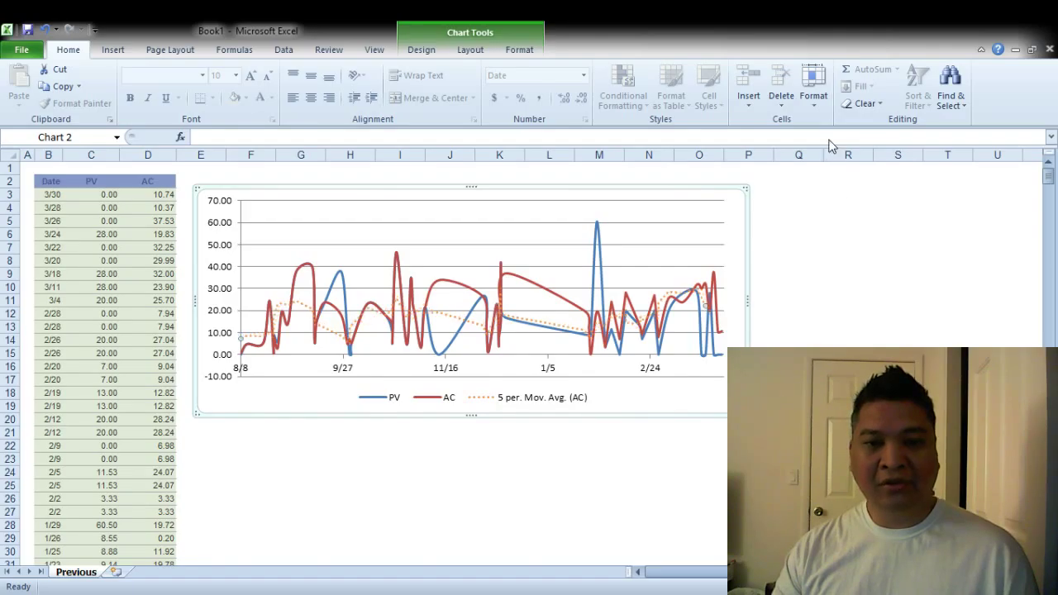
{"action": "left_click", "coordinate": [1028, 302]}
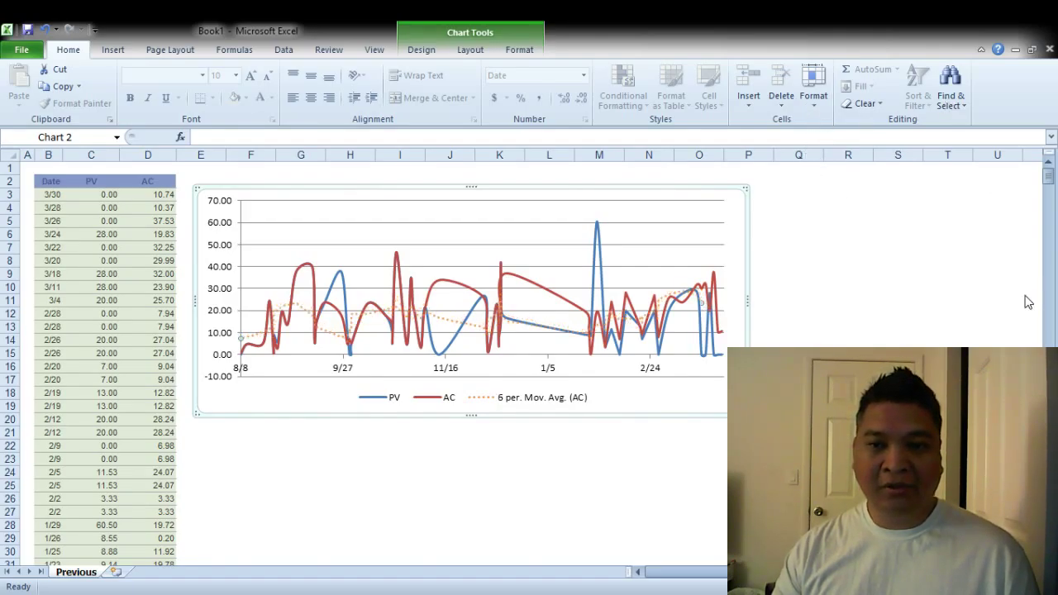
{"action": "left_click", "coordinate": [1028, 302]}
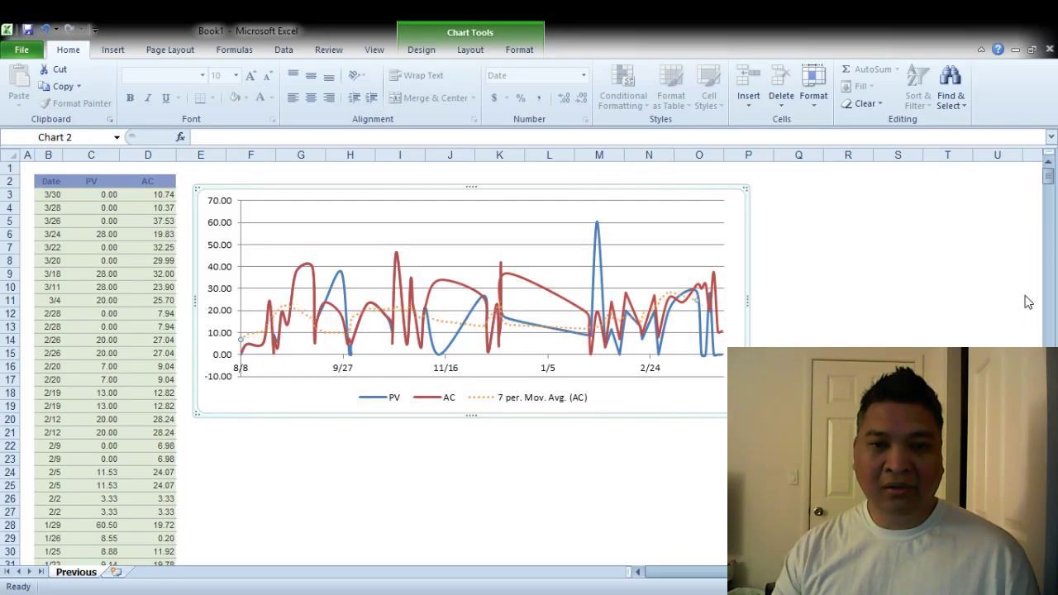
{"action": "left_click", "coordinate": [1028, 313]}
{"action": "left_click", "coordinate": [1028, 313]}
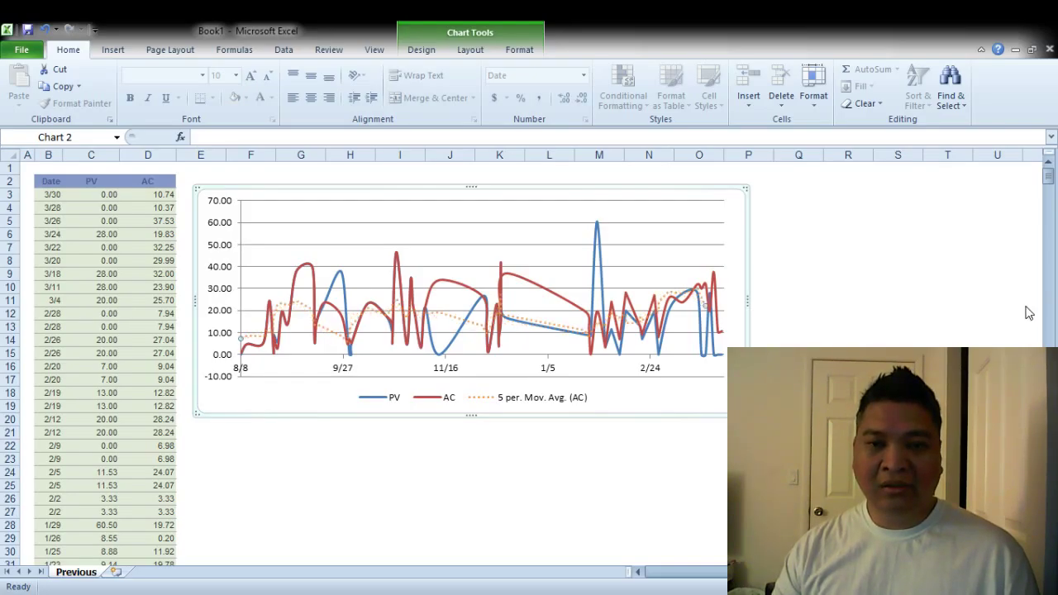
{"action": "left_click", "coordinate": [1028, 312]}
{"action": "left_click", "coordinate": [1025, 303]}
{"action": "left_click", "coordinate": [1022, 306]}
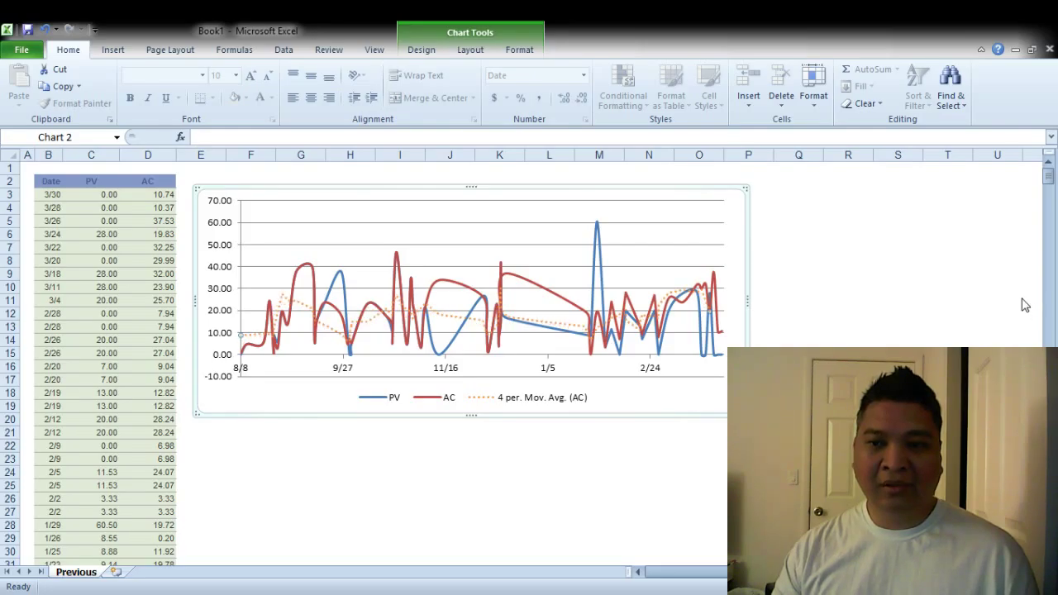
{"action": "left_click", "coordinate": [1021, 299]}
{"action": "left_click", "coordinate": [1021, 300]}
{"action": "left_click", "coordinate": [1021, 299]}
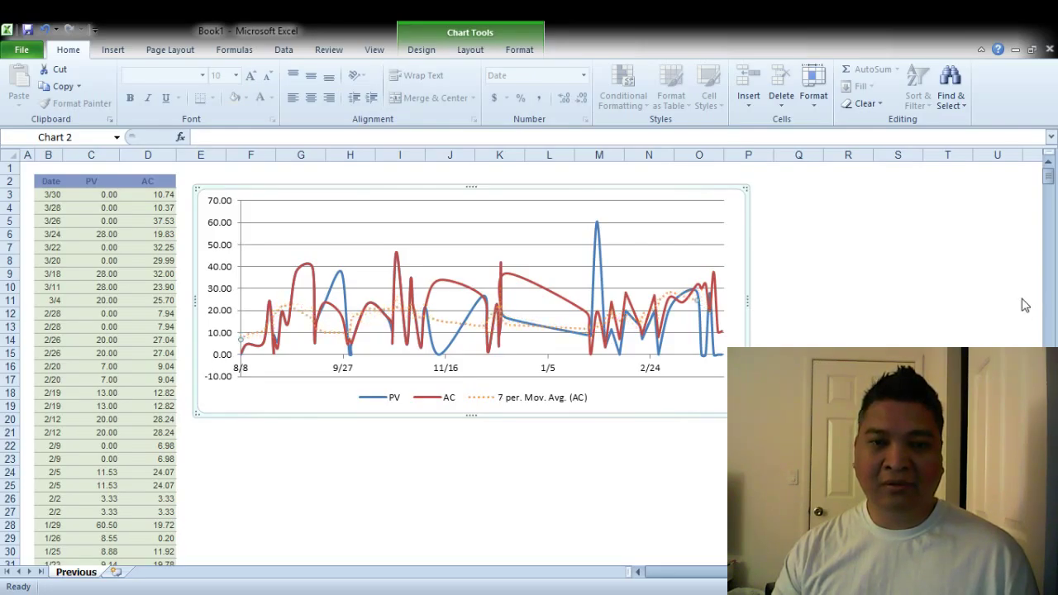
Change the AC trendline to a polynomial type, adjust its order for a curved fit, and deselect the chart
{"action": "left_click", "coordinate": [871, 248]}
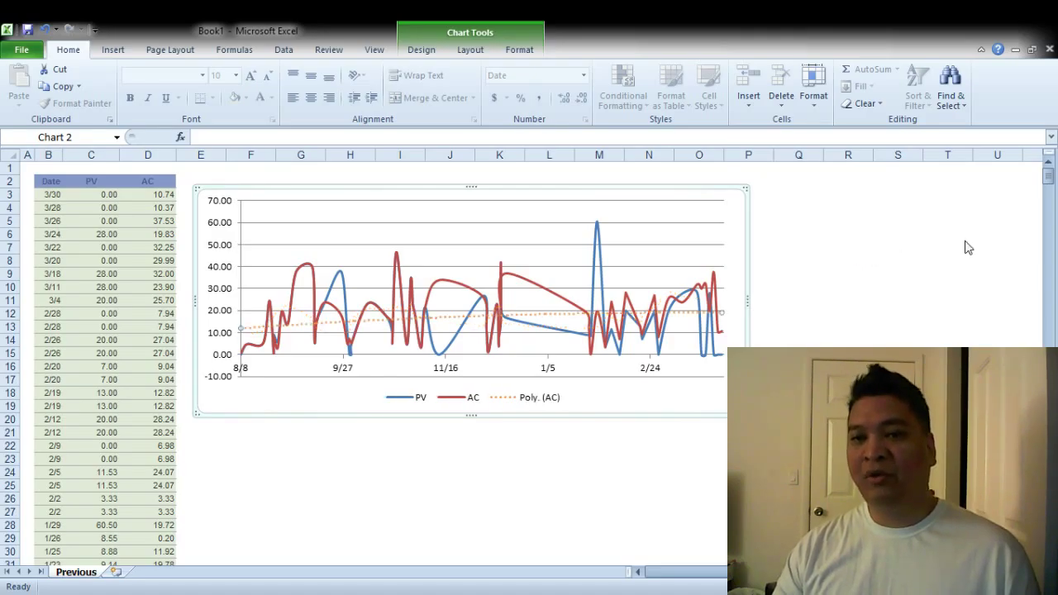
{"action": "left_click", "coordinate": [1028, 251]}
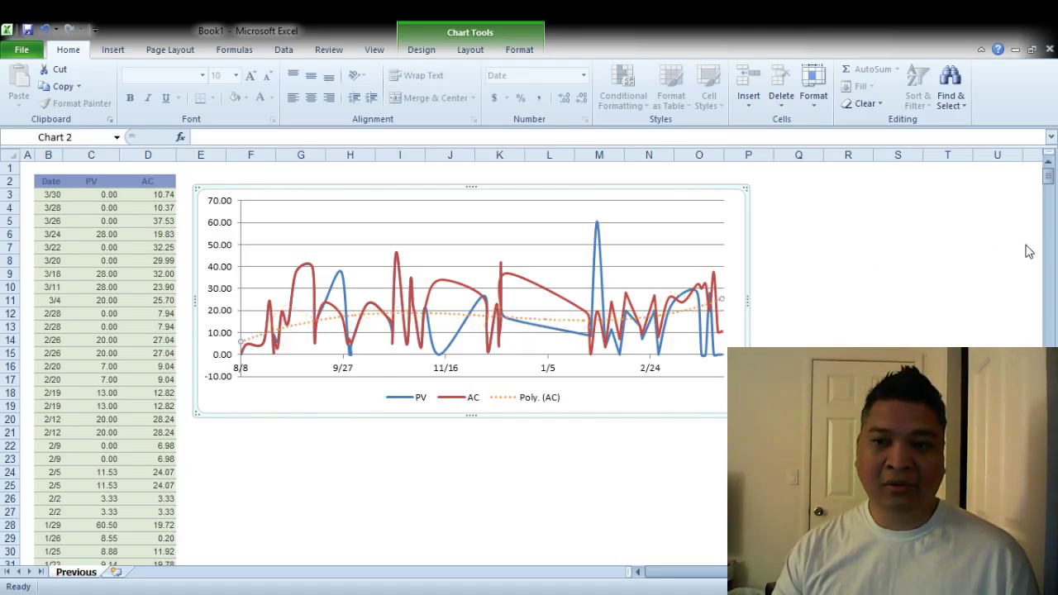
{"action": "left_click", "coordinate": [1028, 251]}
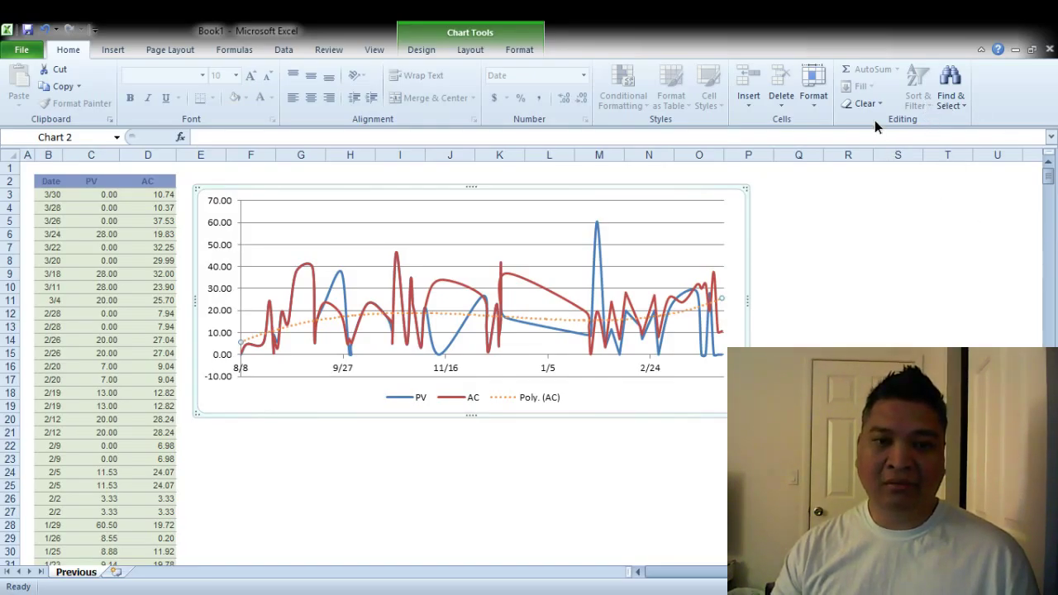
{"action": "left_click", "coordinate": [928, 231]}
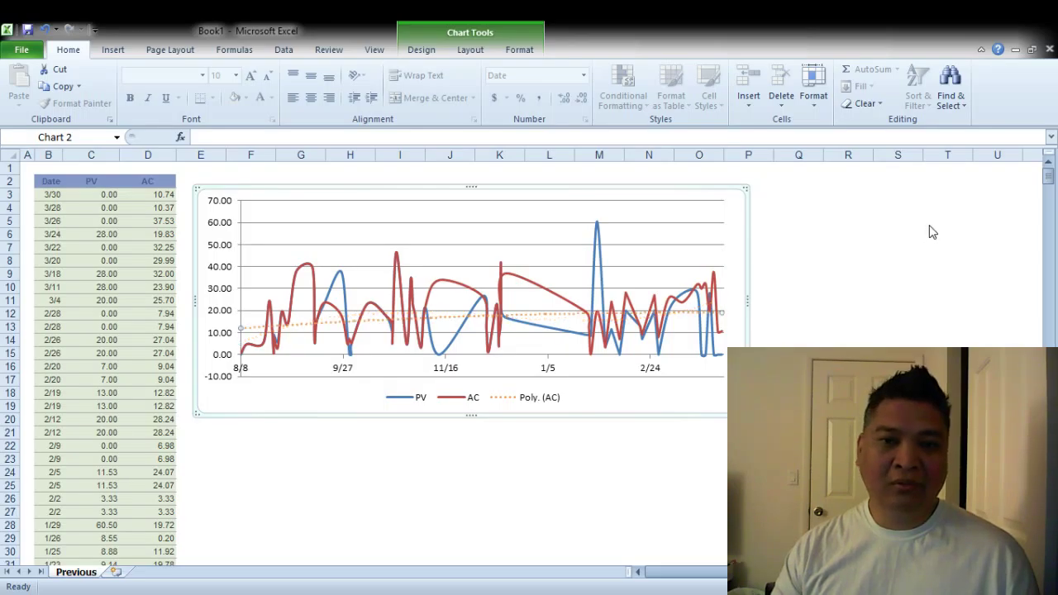
{"action": "left_click", "coordinate": [929, 232]}
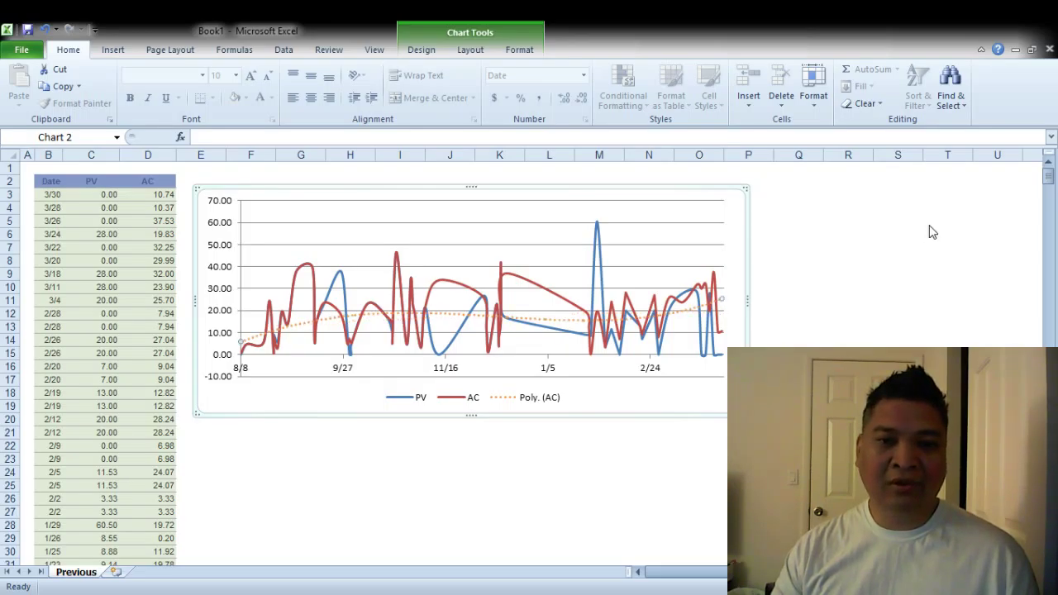
{"action": "left_click", "coordinate": [929, 232]}
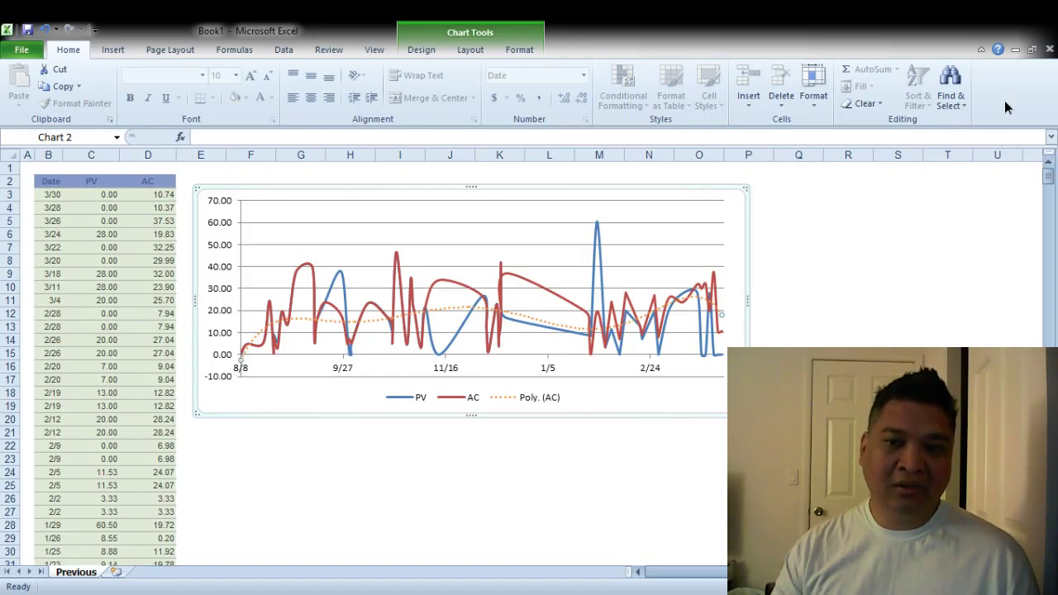
{"action": "left_click", "coordinate": [858, 231]}
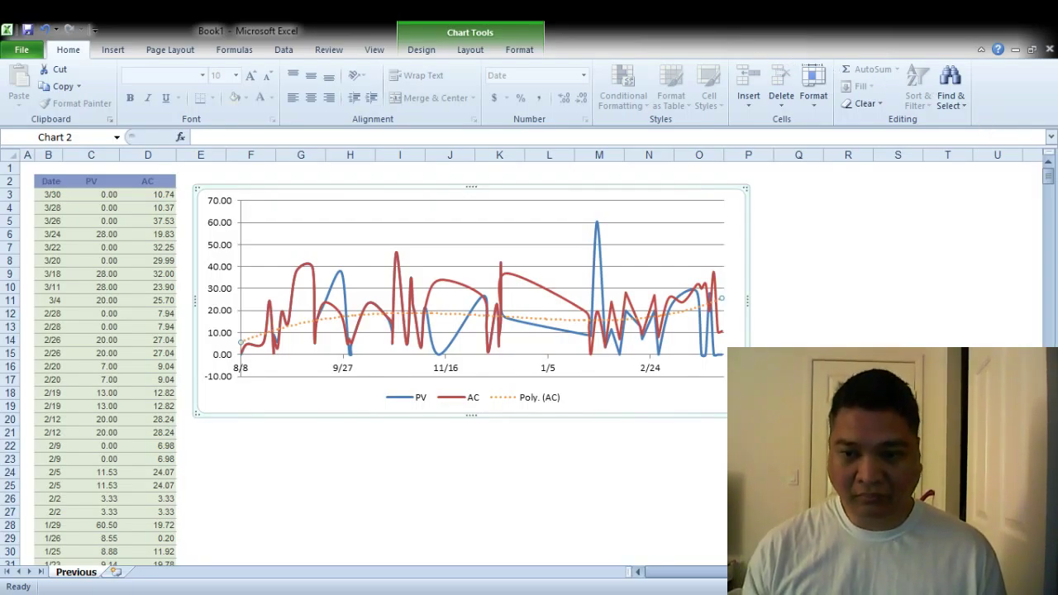
{"action": "left_click", "coordinate": [565, 485]}
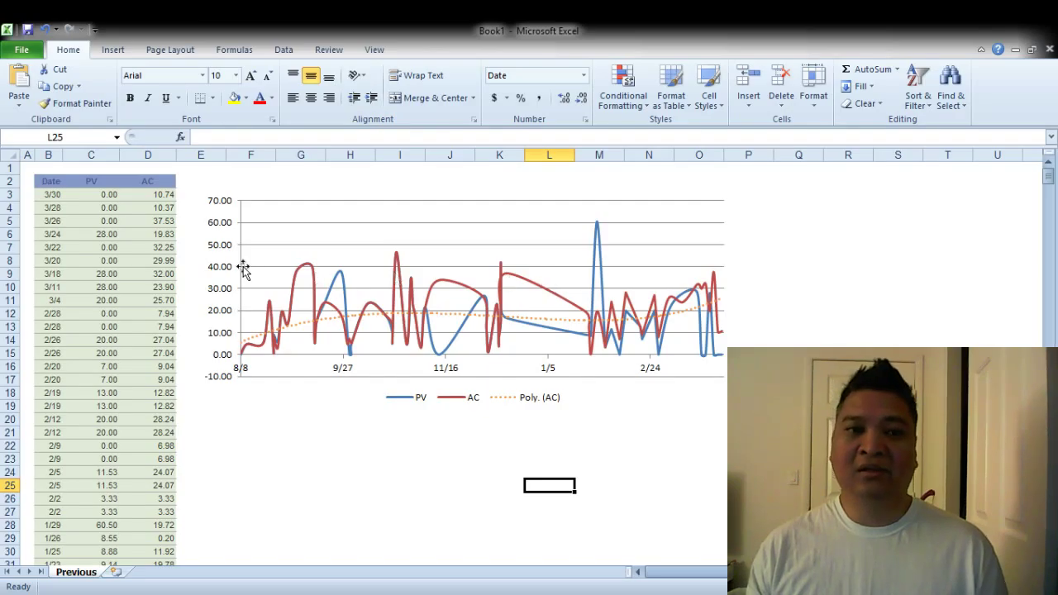
{"action": "left_click", "coordinate": [98, 198]}
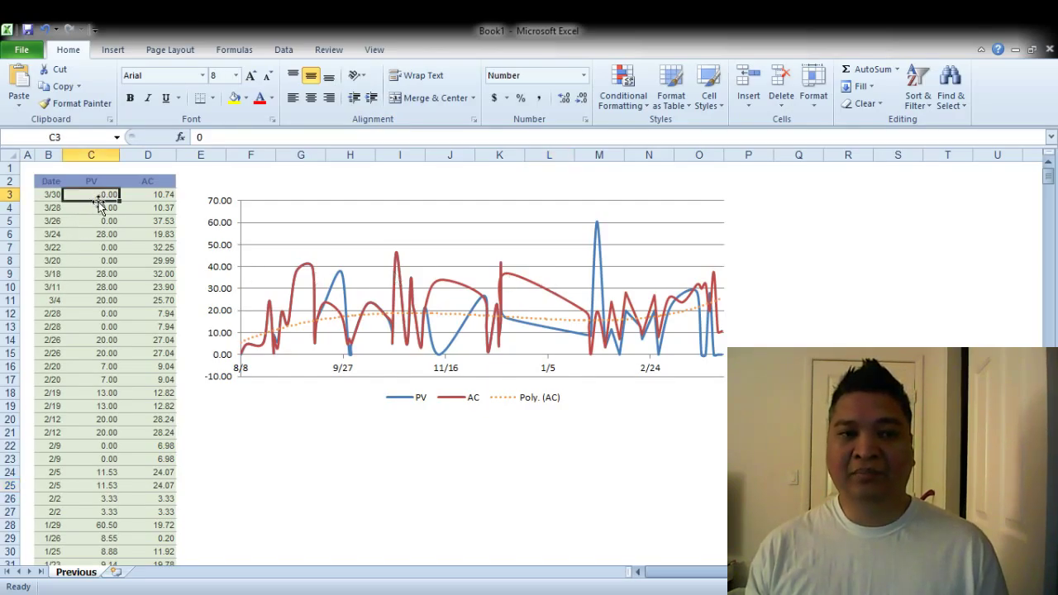
{"action": "left_click", "coordinate": [148, 326]}
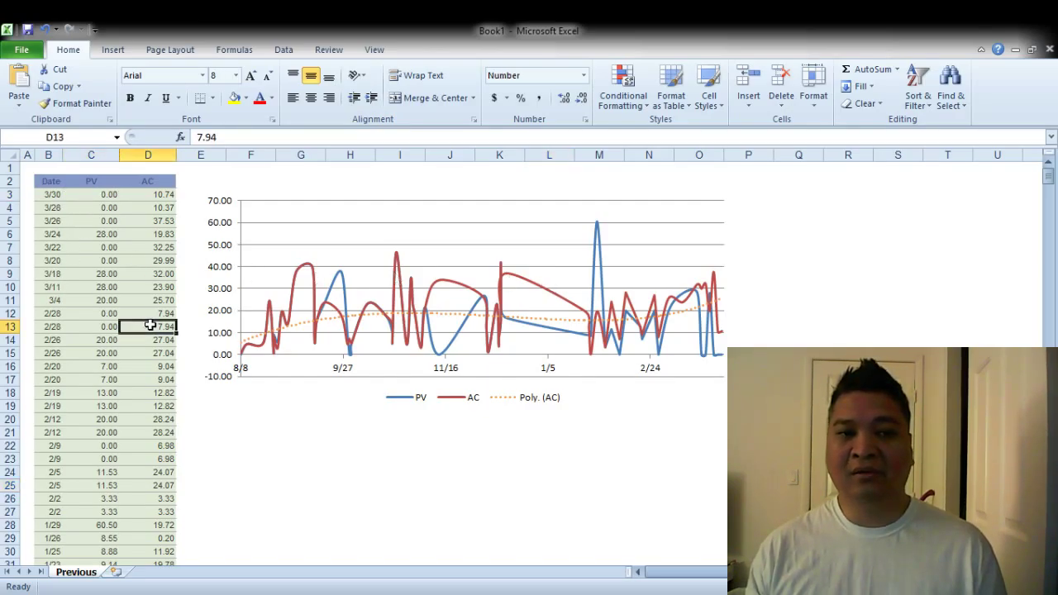